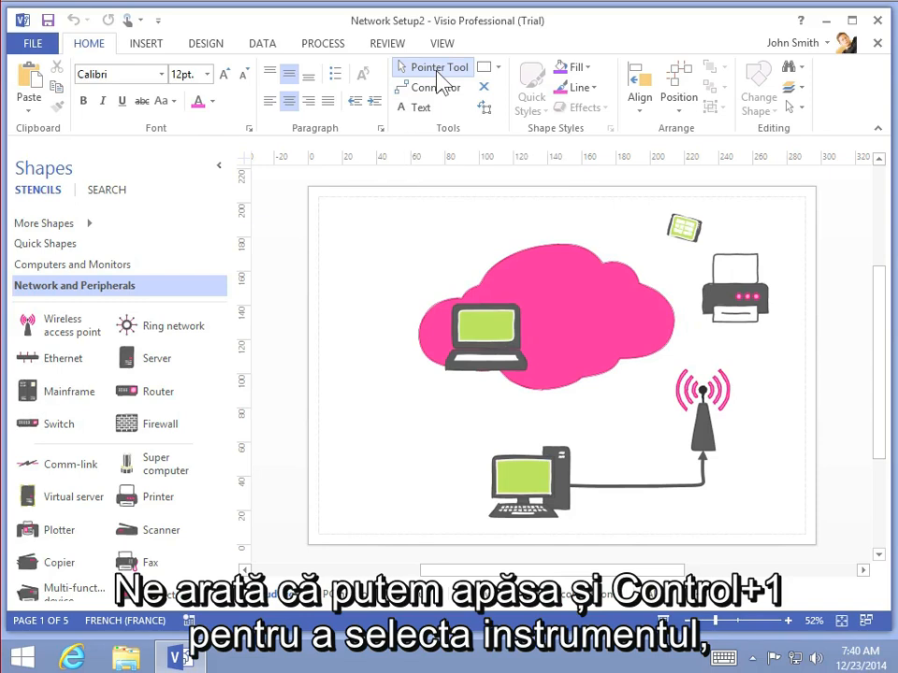
- Shrink the laptop shape on the pink cloud to about 25 mm square and rotate it about 15 degrees counter-clockwise
{"action": "left_click", "coordinate": [488, 344]}
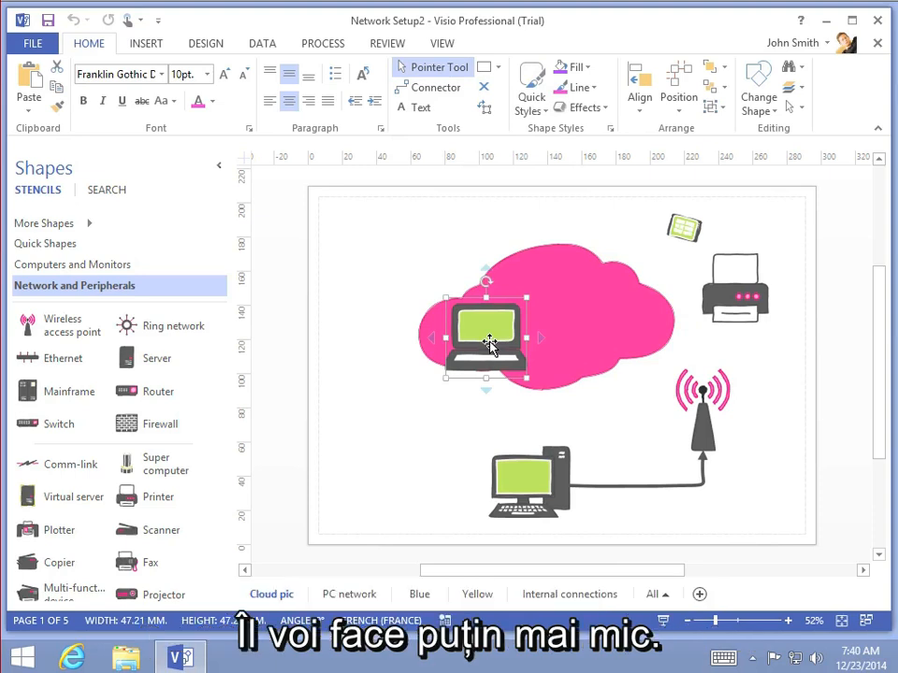
{"action": "left_click_drag", "start_coordinate": [528, 298], "coordinate": [493, 346]}
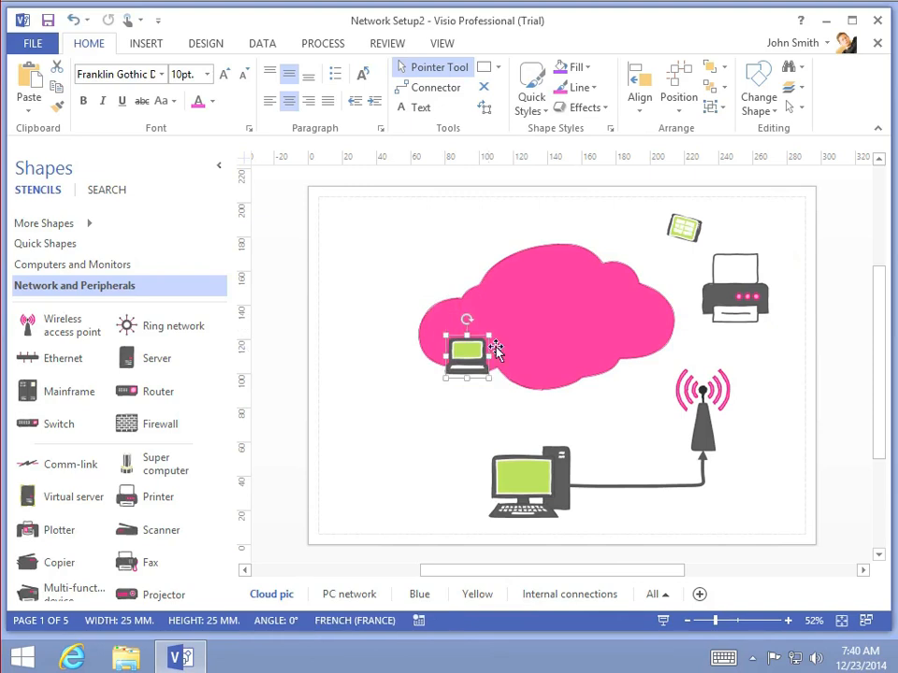
{"action": "mouse_move", "coordinate": [459, 321]}
{"action": "left_mouse_down"}
{"action": "mouse_move", "coordinate": [467, 317]}
{"action": "mouse_move", "coordinate": [465, 329]}
{"action": "left_mouse_up"}
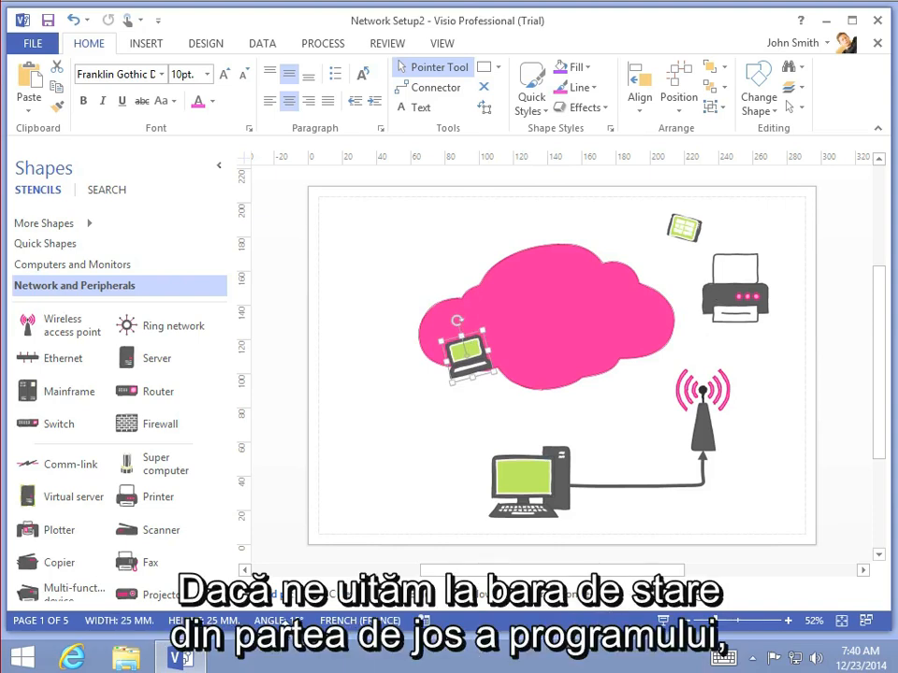
- Set the laptop shape's width to exactly 15 mm in its size and position values, and close the size and position window
{"action": "left_click", "coordinate": [130, 625]}
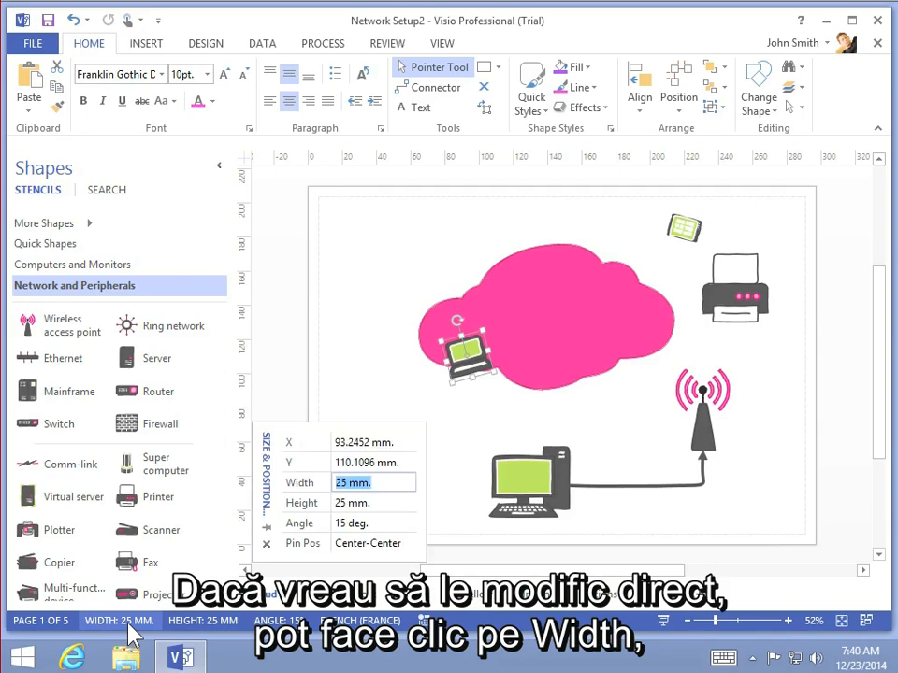
{"action": "left_click", "coordinate": [344, 482]}
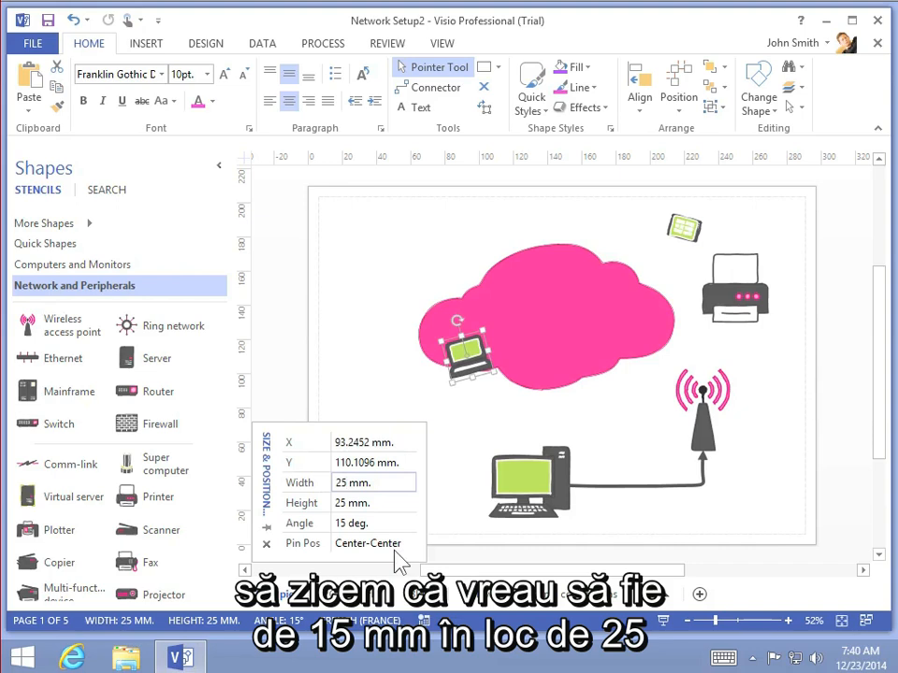
{"action": "key", "text": "BackSpace"}
{"action": "key", "text": "BackSpace"}
{"action": "type", "text": "15"}
{"action": "left_click", "coordinate": [355, 383]}
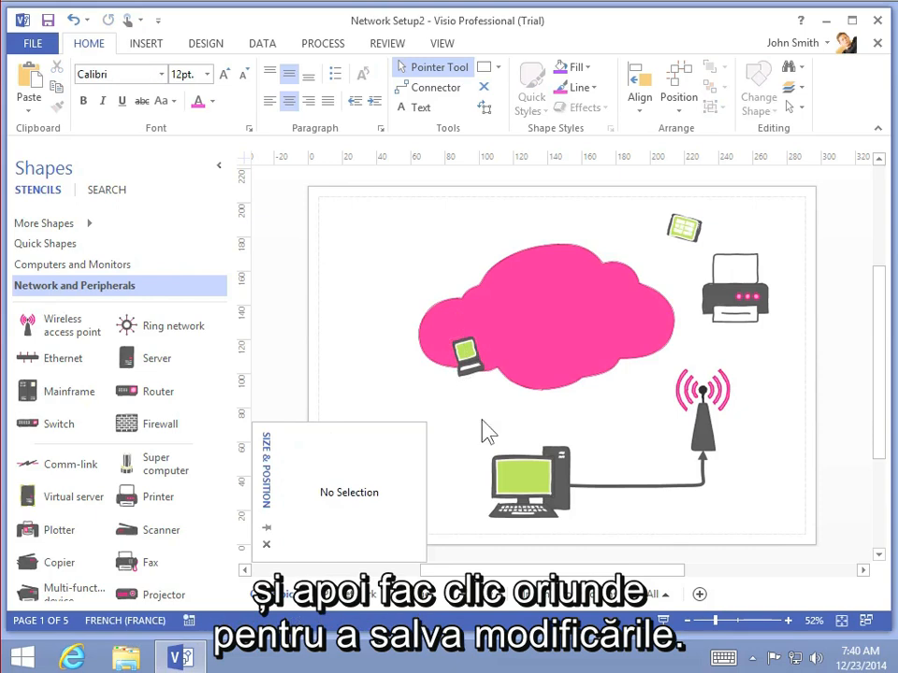
{"action": "left_click", "coordinate": [266, 545]}
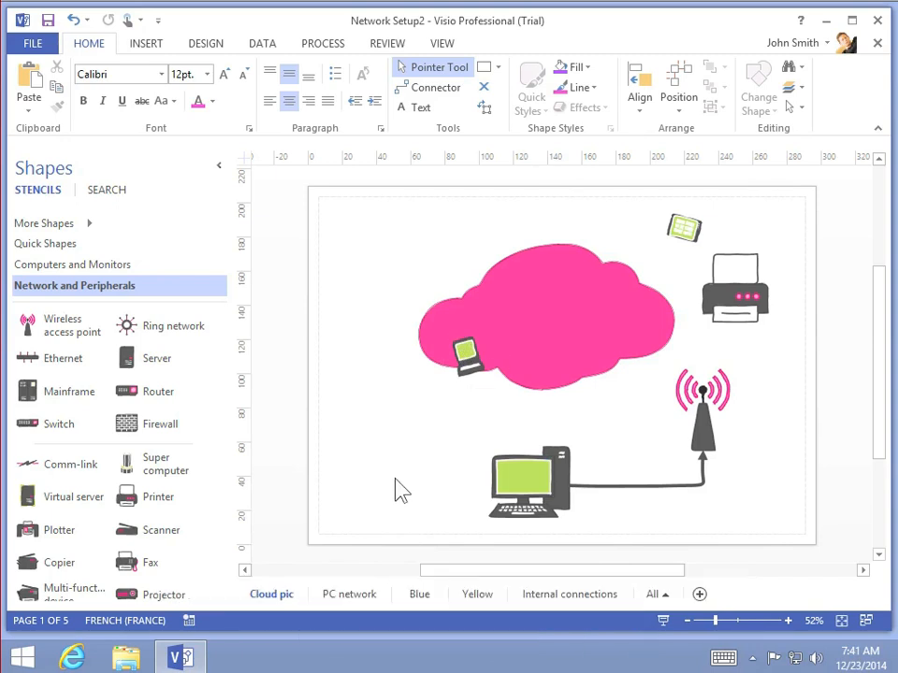
- Delete the small tilted green-screened device above the printer
{"action": "left_click", "coordinate": [684, 232]}
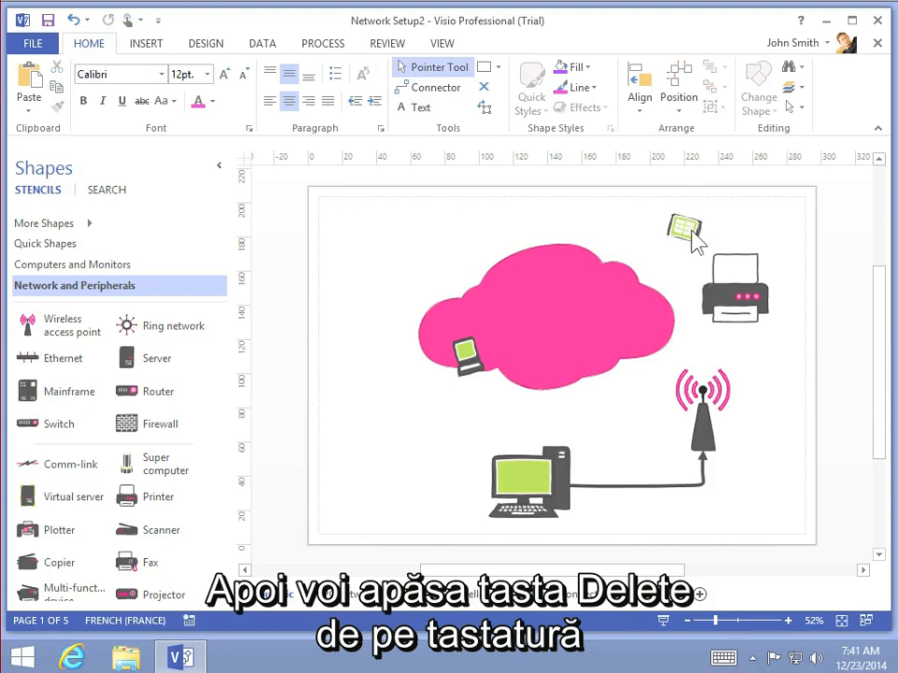
{"action": "key", "text": "Delete"}
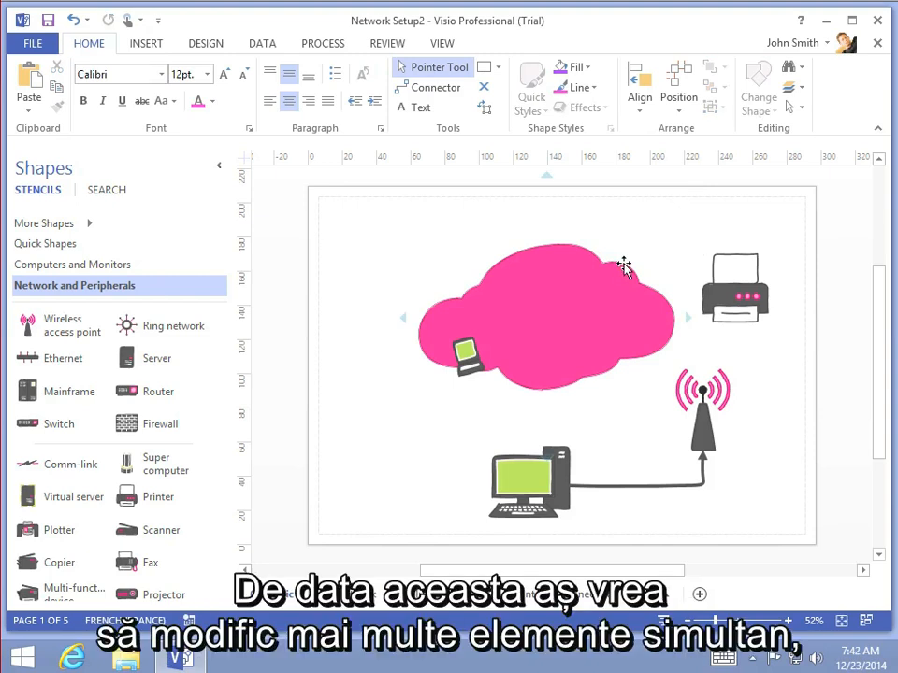
- On the PC network page, select only the mainframe and the server beside it using Area Select, and apply the solid purple theme style
{"action": "left_click", "coordinate": [335, 596]}
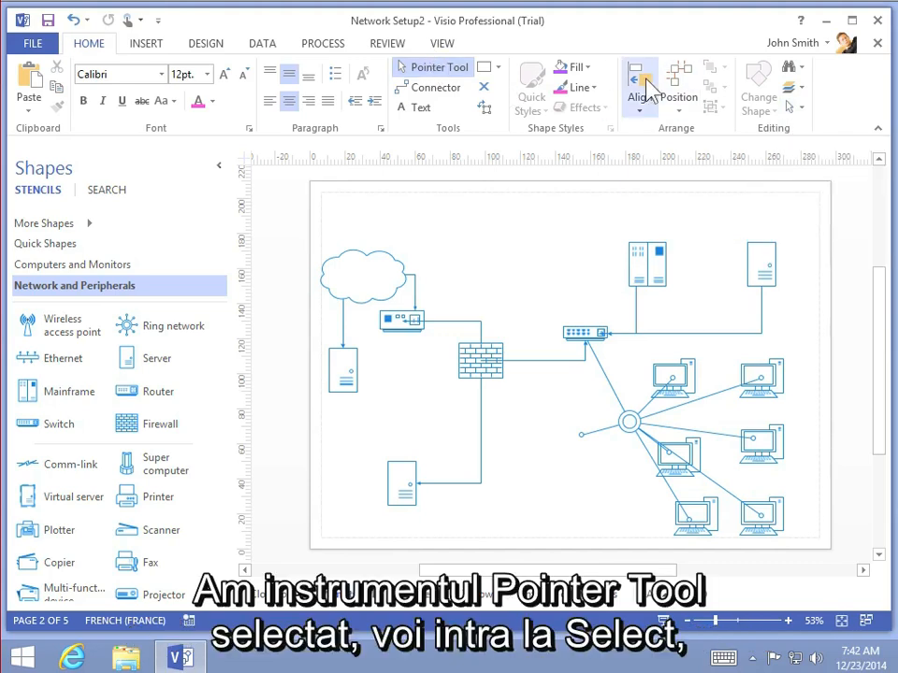
{"action": "left_click", "coordinate": [791, 109]}
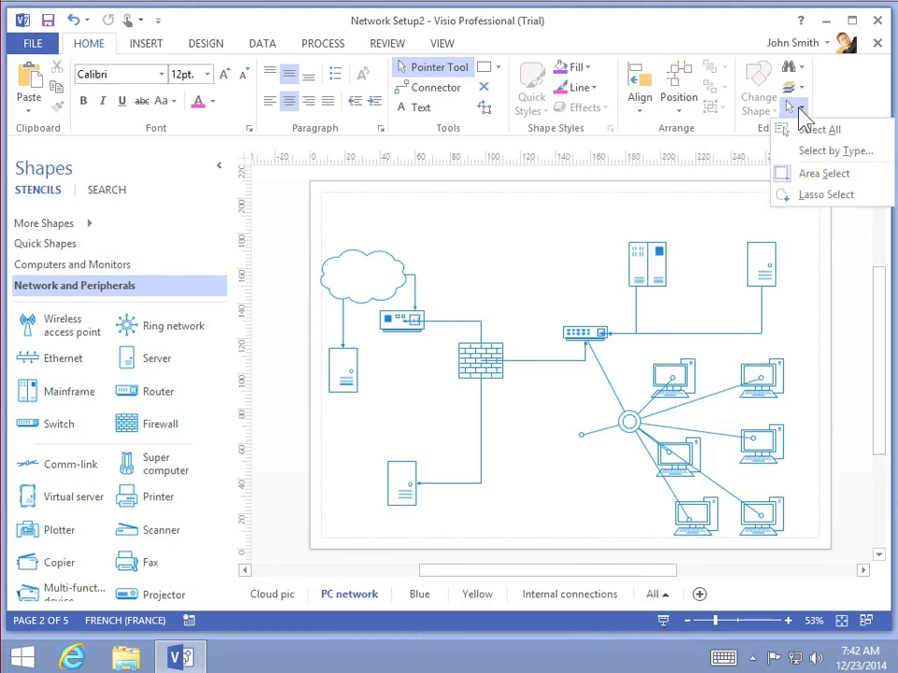
{"action": "left_click", "coordinate": [820, 175]}
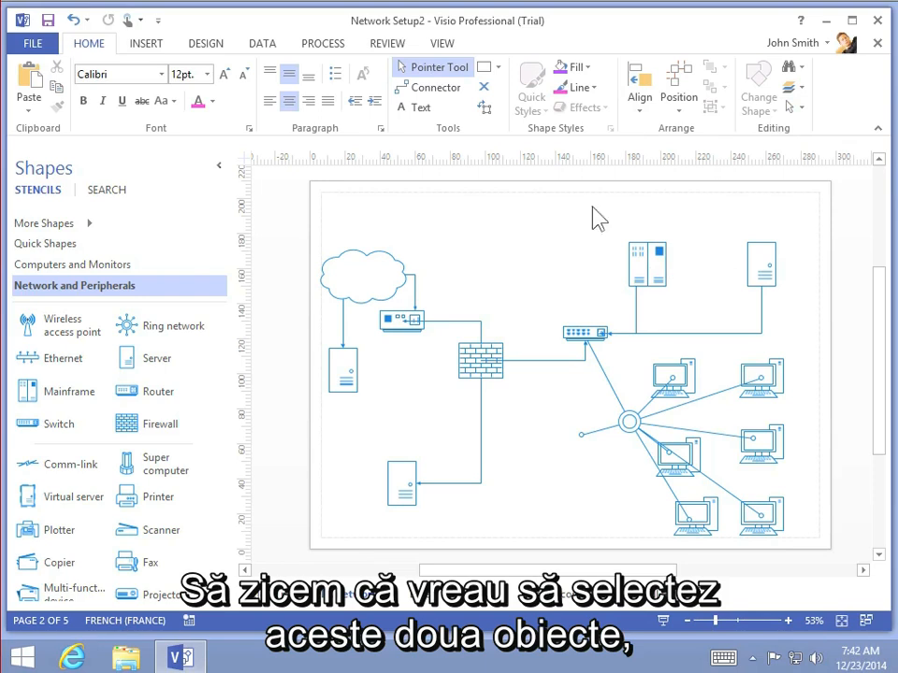
{"action": "left_click_drag", "start_coordinate": [591, 219], "coordinate": [802, 307]}
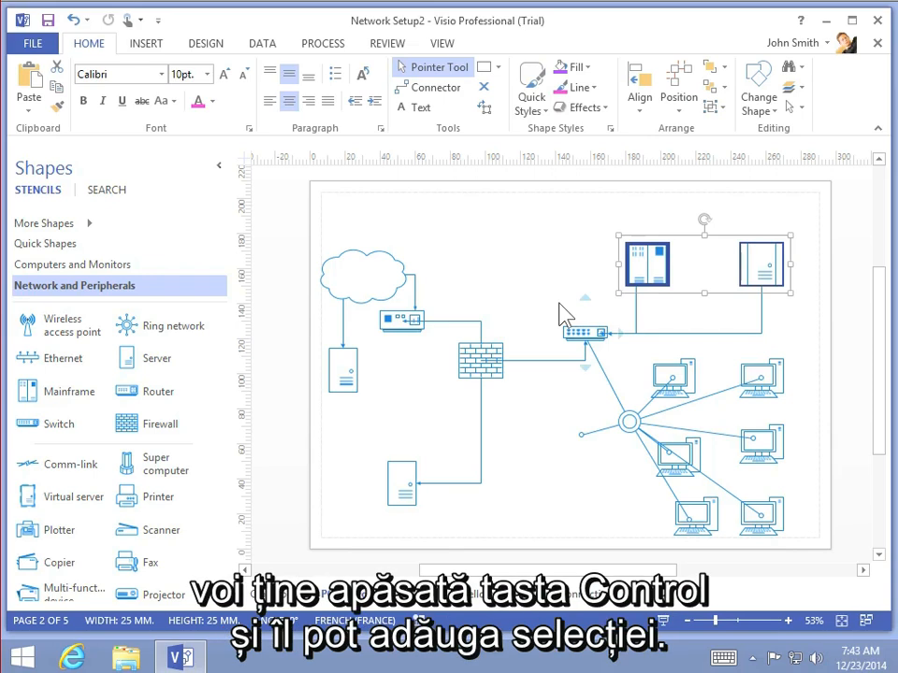
{"action": "left_click", "coordinate": [585, 335], "text": "ctrl"}
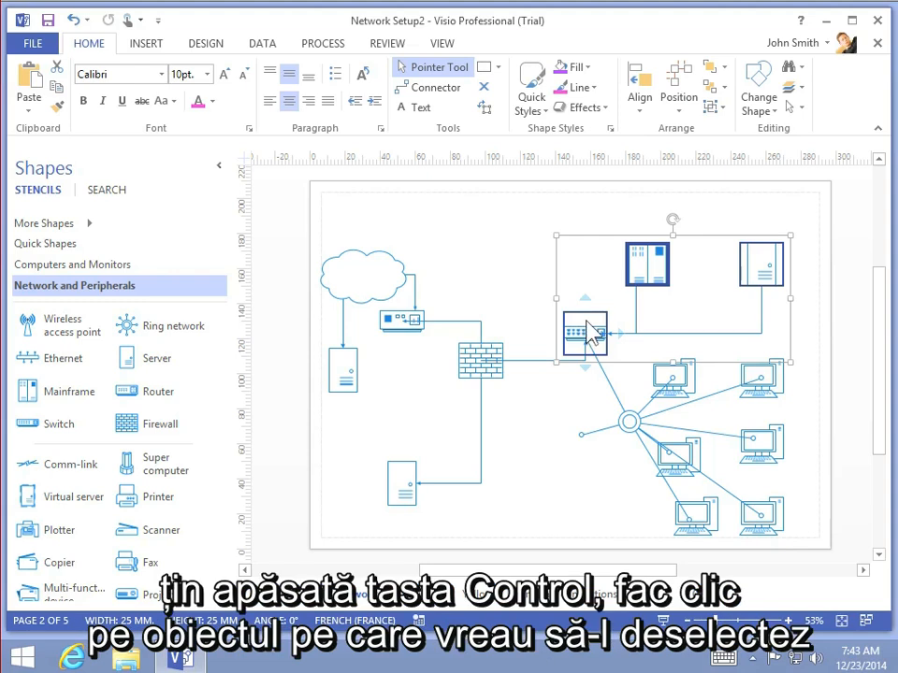
{"action": "left_click", "coordinate": [584, 337], "text": "ctrl"}
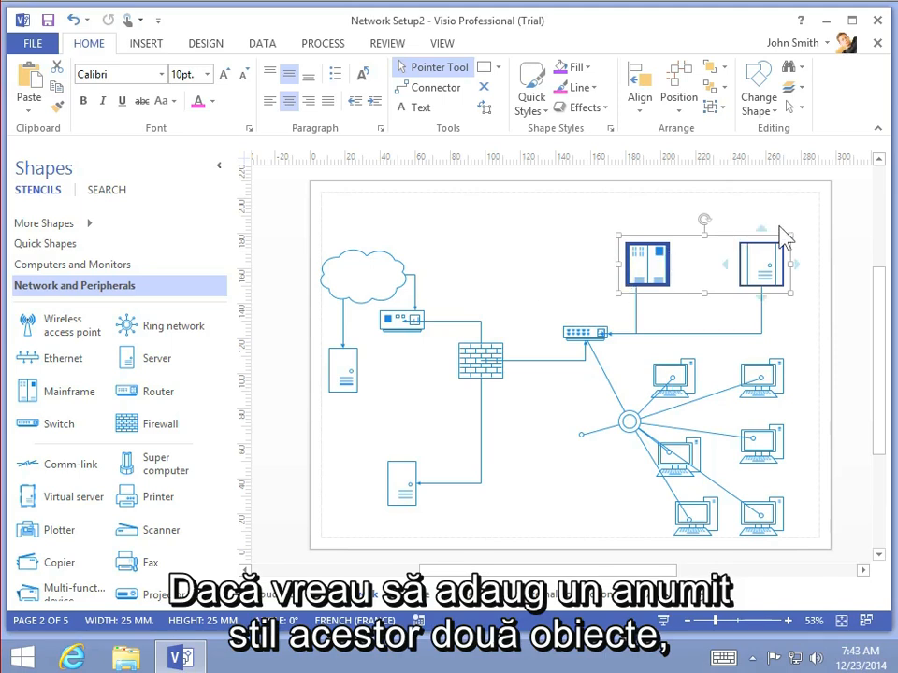
{"action": "left_click", "coordinate": [527, 116]}
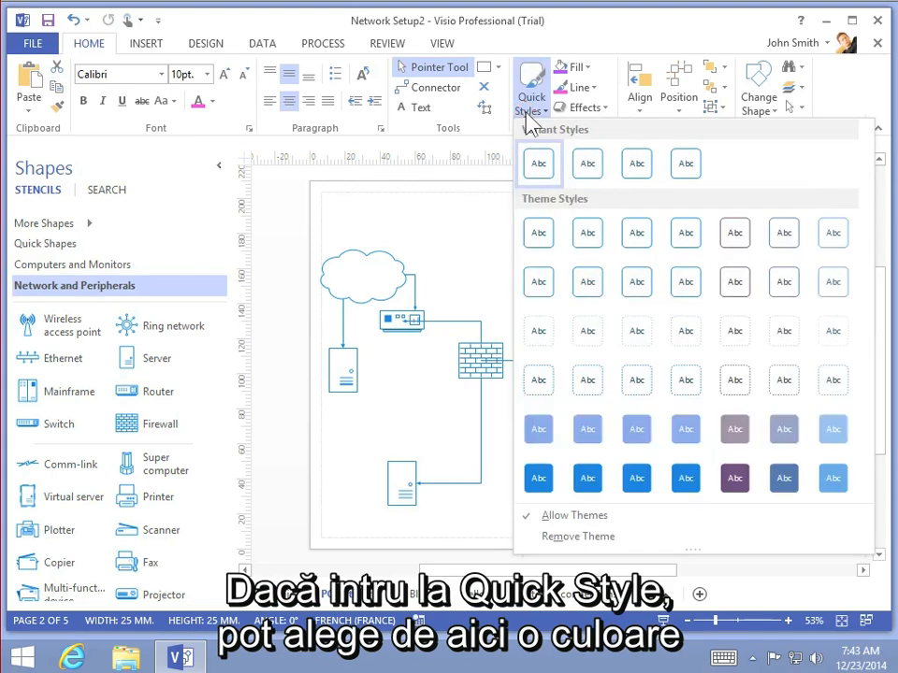
{"action": "left_click", "coordinate": [751, 485]}
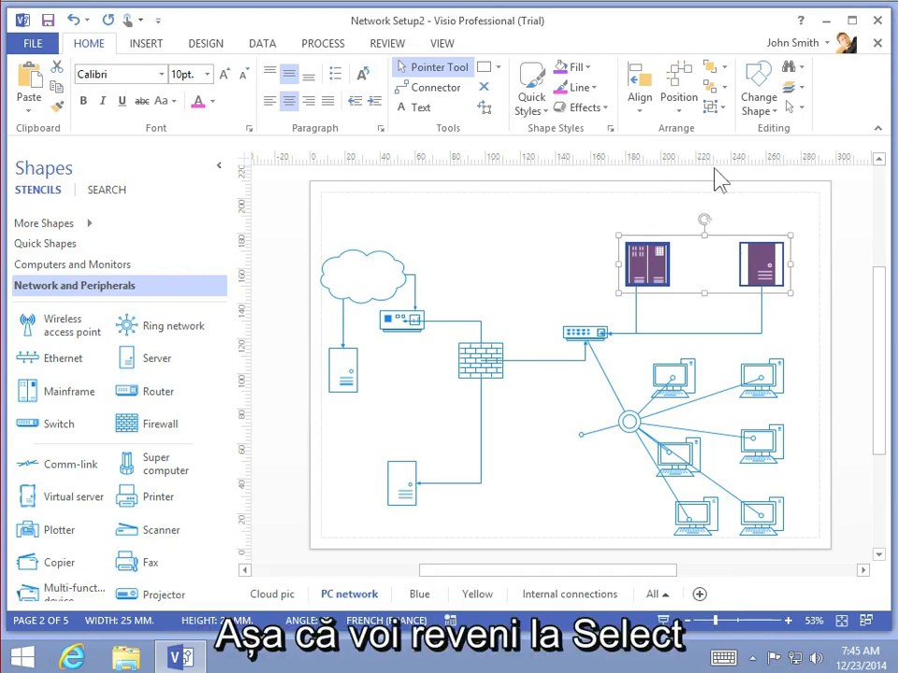
- Lasso-select the cloud with the adjacent router and server, try the light blue filled theme style on them, and undo it
{"action": "left_click", "coordinate": [800, 109]}
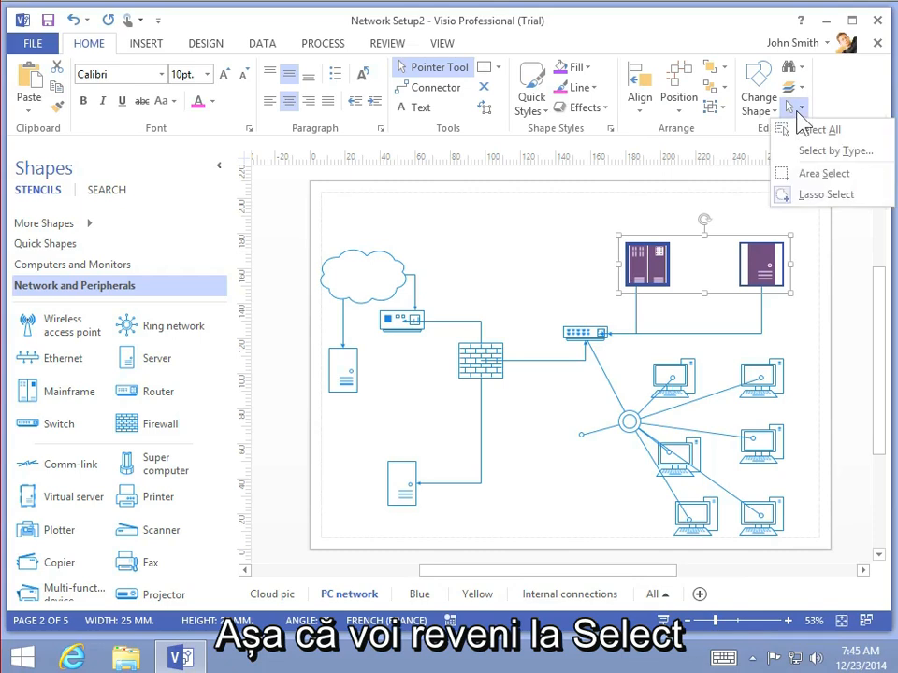
{"action": "left_click", "coordinate": [804, 194]}
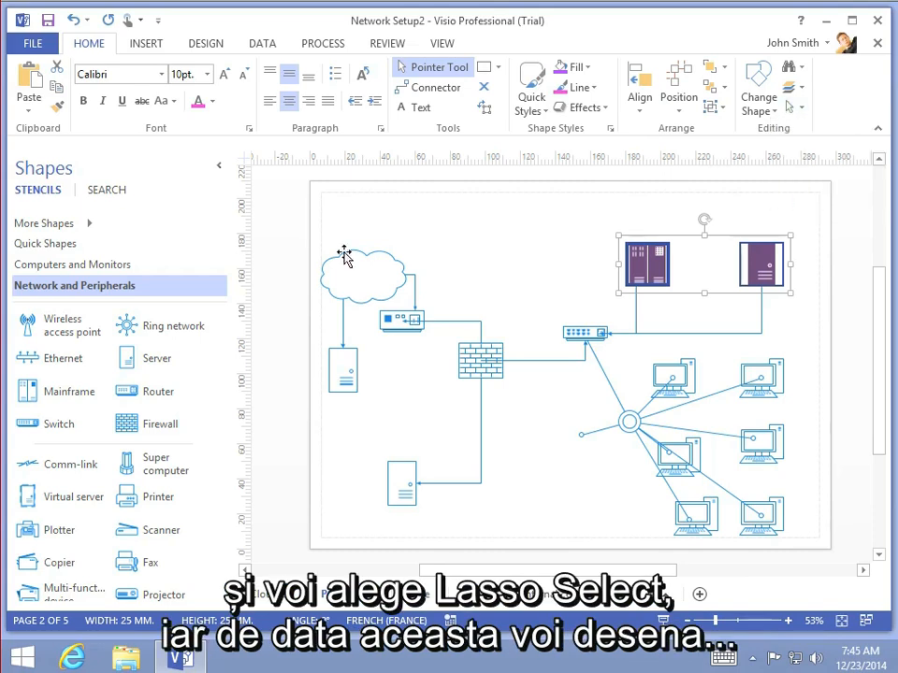
{"action": "mouse_move", "coordinate": [423, 242]}
{"action": "left_mouse_down"}
{"action": "mouse_move", "coordinate": [345, 235]}
{"action": "mouse_move", "coordinate": [323, 244]}
{"action": "mouse_move", "coordinate": [316, 349]}
{"action": "mouse_move", "coordinate": [335, 402]}
{"action": "mouse_move", "coordinate": [407, 380]}
{"action": "mouse_move", "coordinate": [445, 319]}
{"action": "mouse_move", "coordinate": [438, 186]}
{"action": "mouse_move", "coordinate": [412, 238]}
{"action": "mouse_move", "coordinate": [418, 251]}
{"action": "left_mouse_up"}
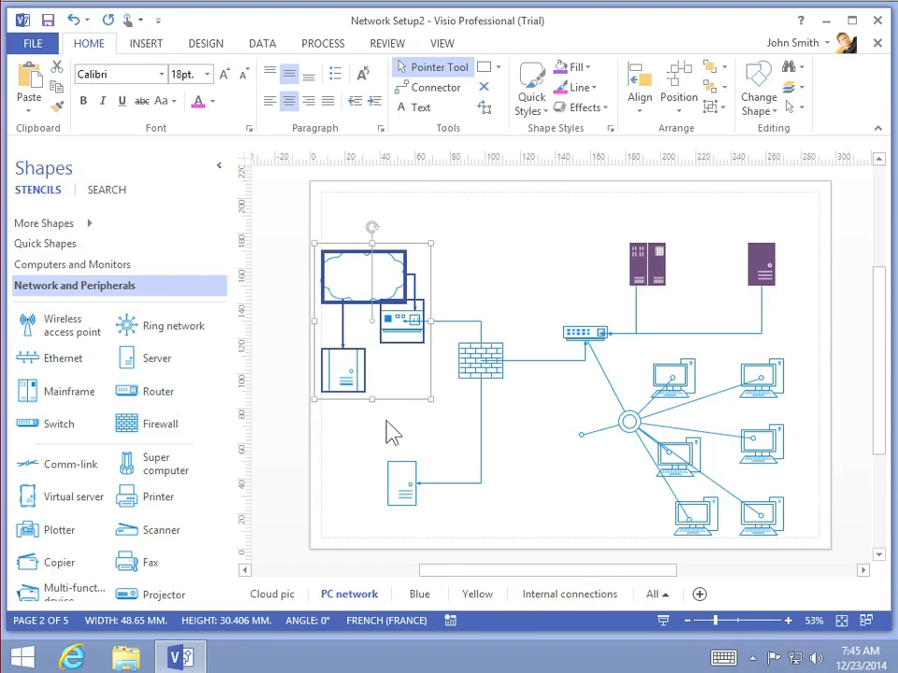
{"action": "left_click", "coordinate": [531, 111]}
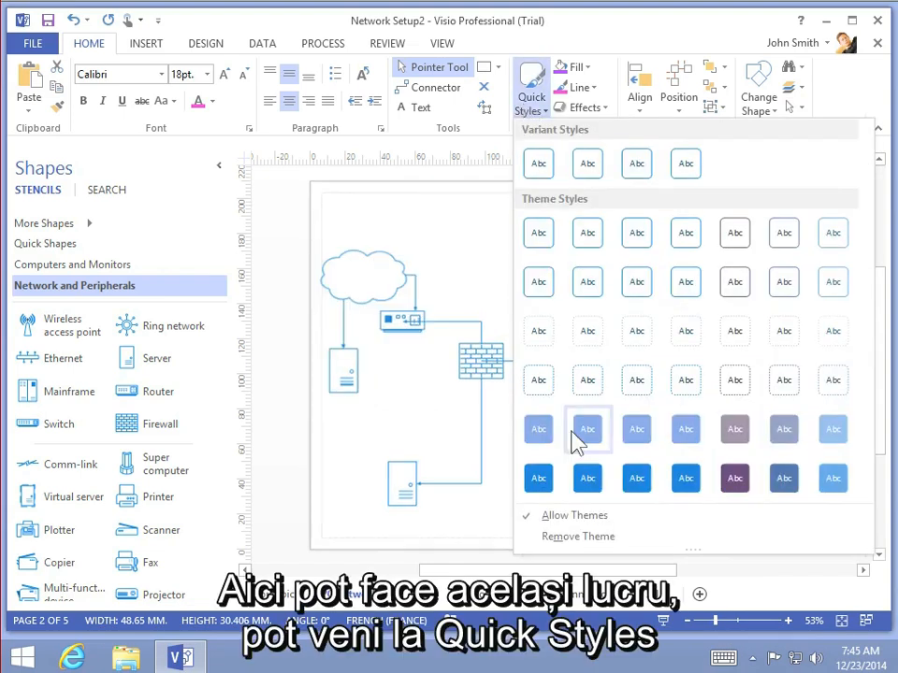
{"action": "left_click", "coordinate": [546, 433]}
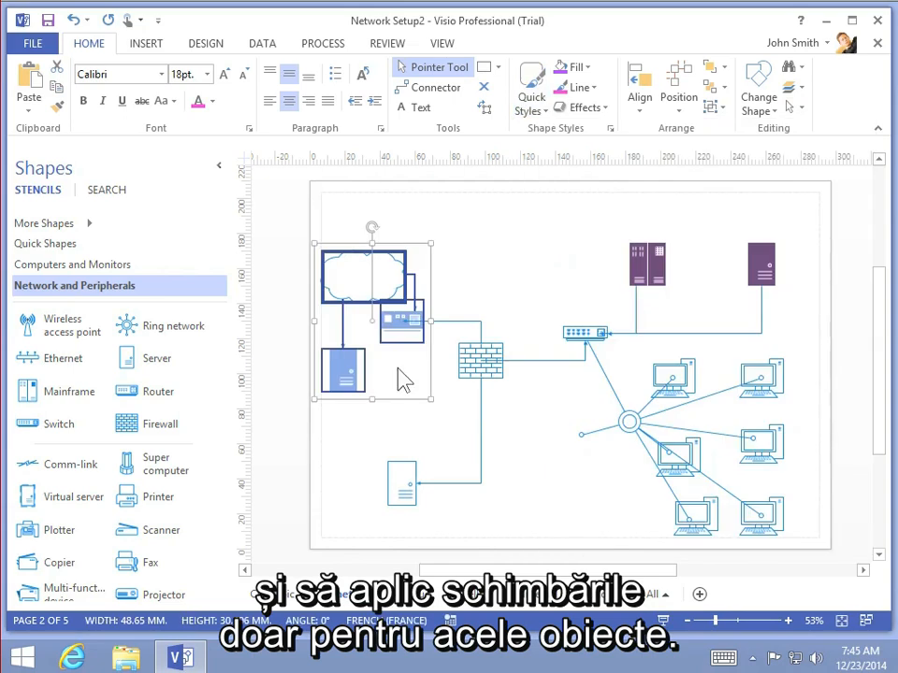
{"action": "left_click", "coordinate": [539, 265]}
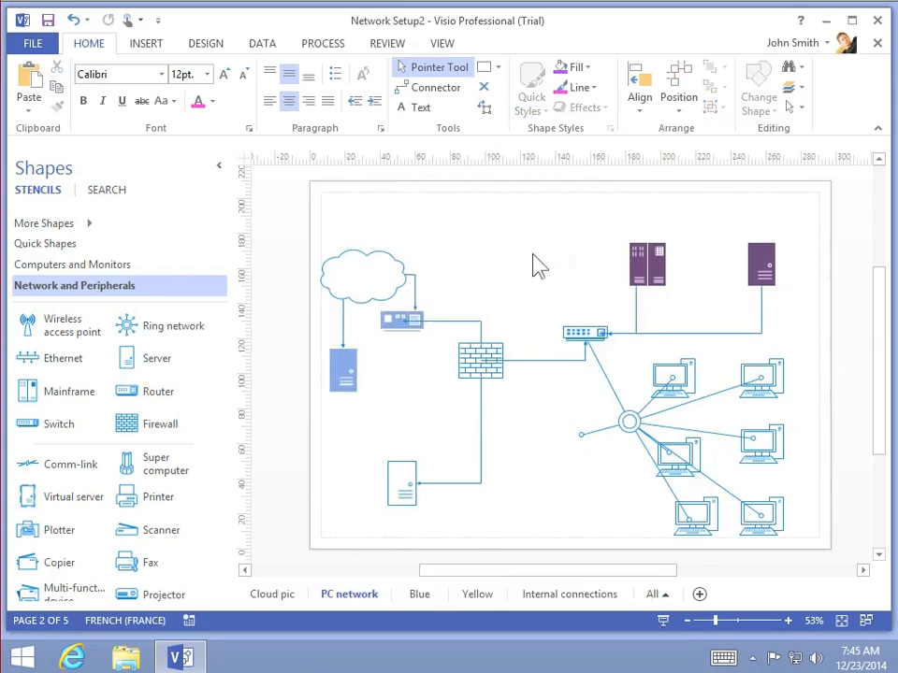
{"action": "key", "text": "ctrl+z"}
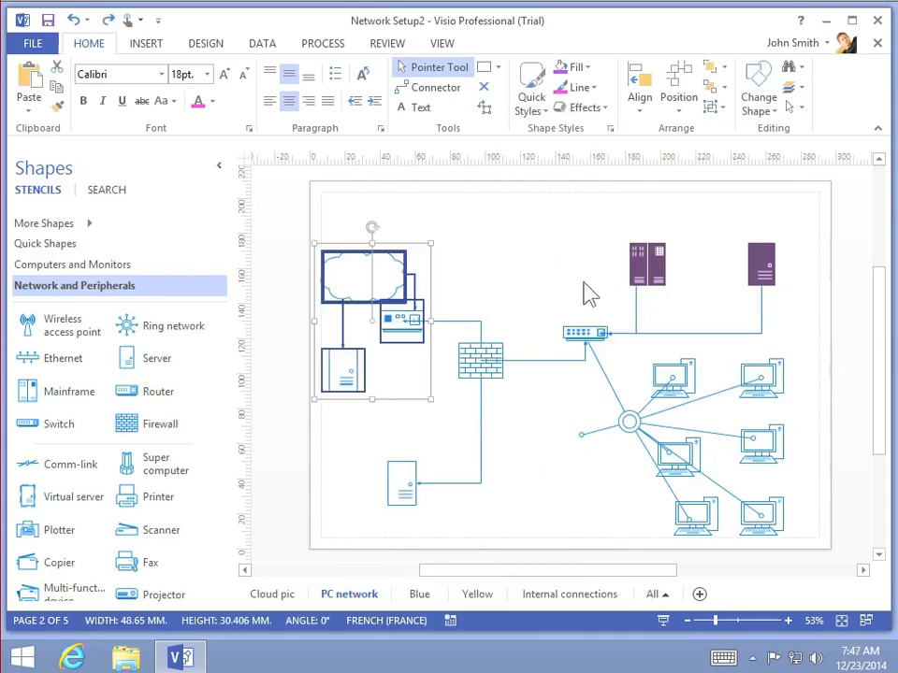
- Start a selection by type and exclude groups, guides, OLE objects, metafiles, bitmaps and ink objects, keeping only Shapes
{"action": "left_click", "coordinate": [793, 119]}
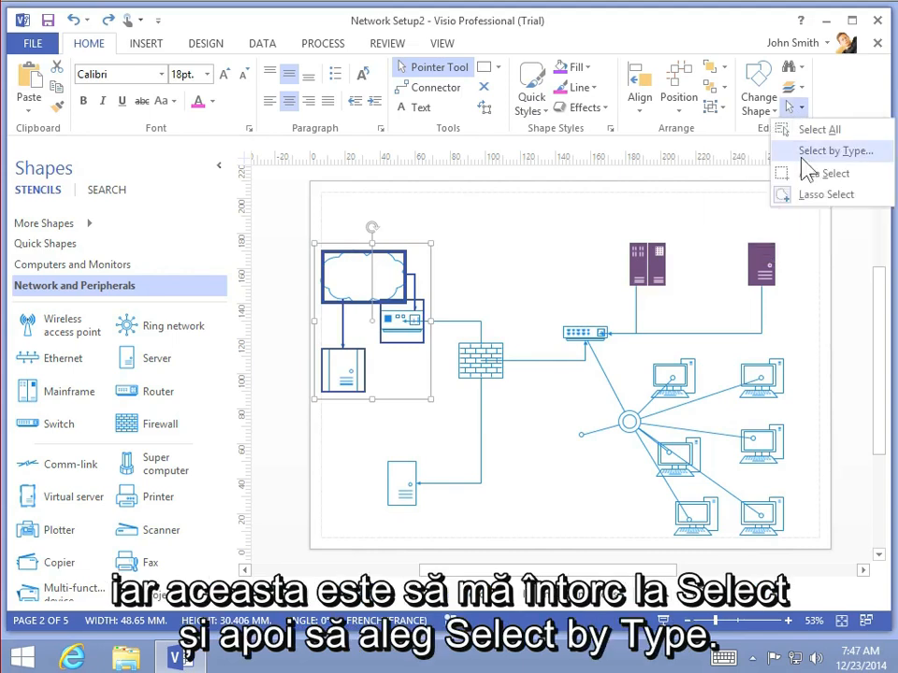
{"action": "left_click", "coordinate": [800, 154]}
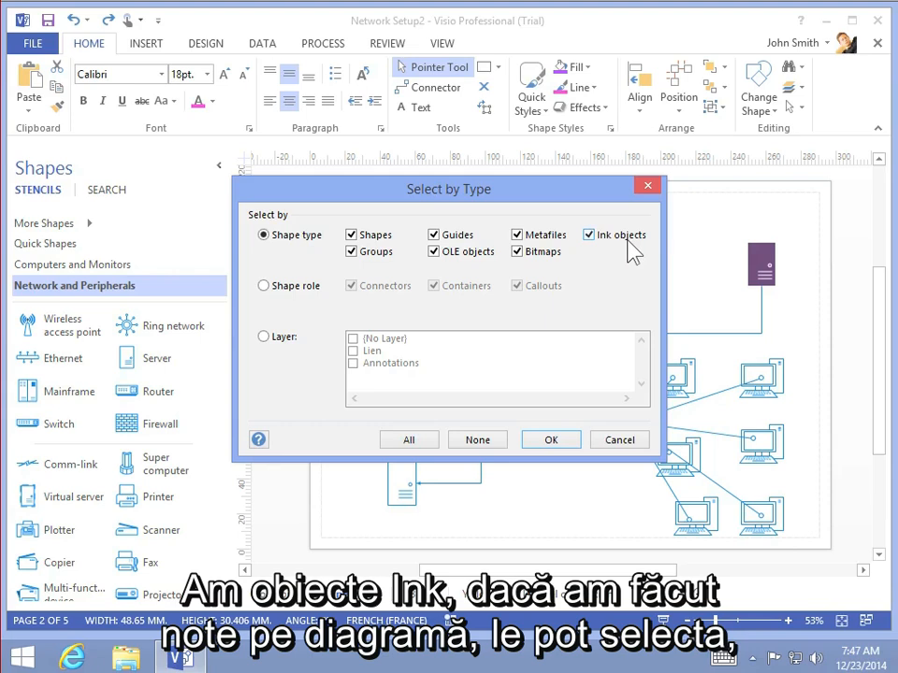
{"action": "left_click", "coordinate": [351, 251]}
{"action": "left_click", "coordinate": [433, 235]}
{"action": "left_click", "coordinate": [433, 252]}
{"action": "left_click", "coordinate": [517, 236]}
{"action": "left_click", "coordinate": [517, 253]}
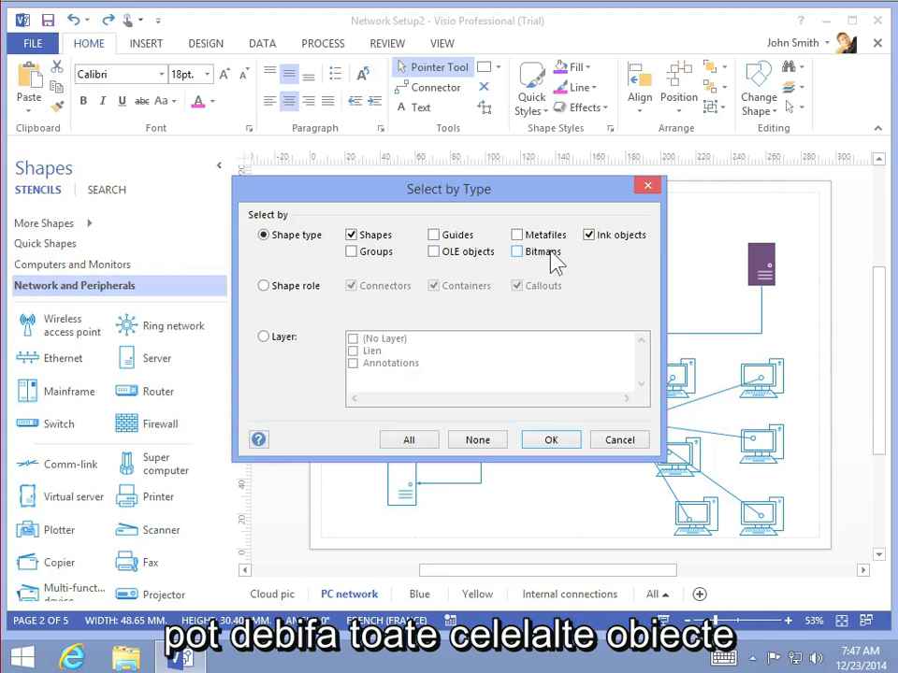
{"action": "left_click", "coordinate": [587, 236]}
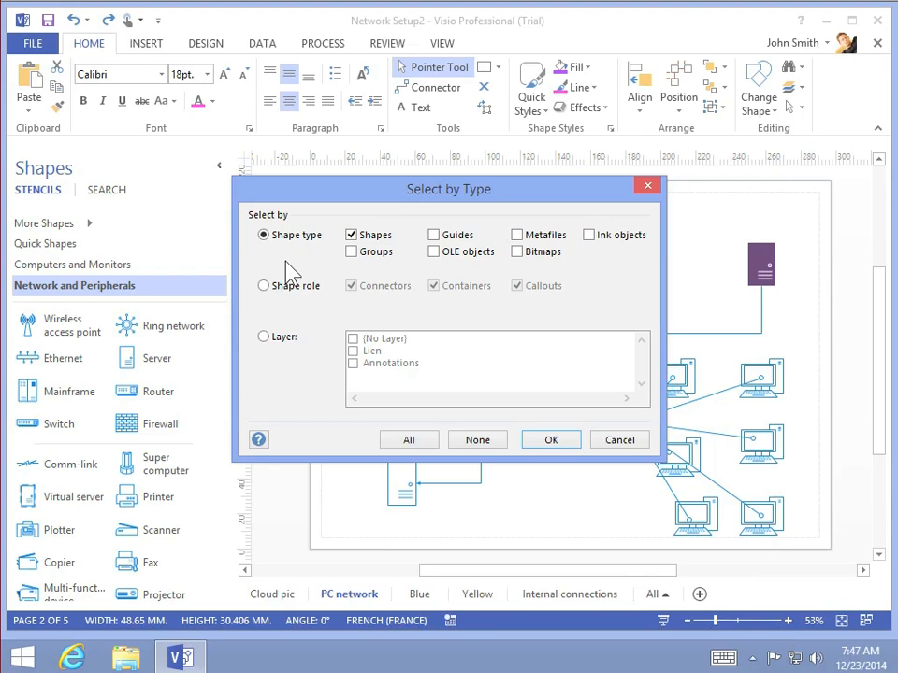
- Include all shape types in the selection, apply the second solid line theme style to the selected objects, and deselect them
{"action": "left_click", "coordinate": [402, 445]}
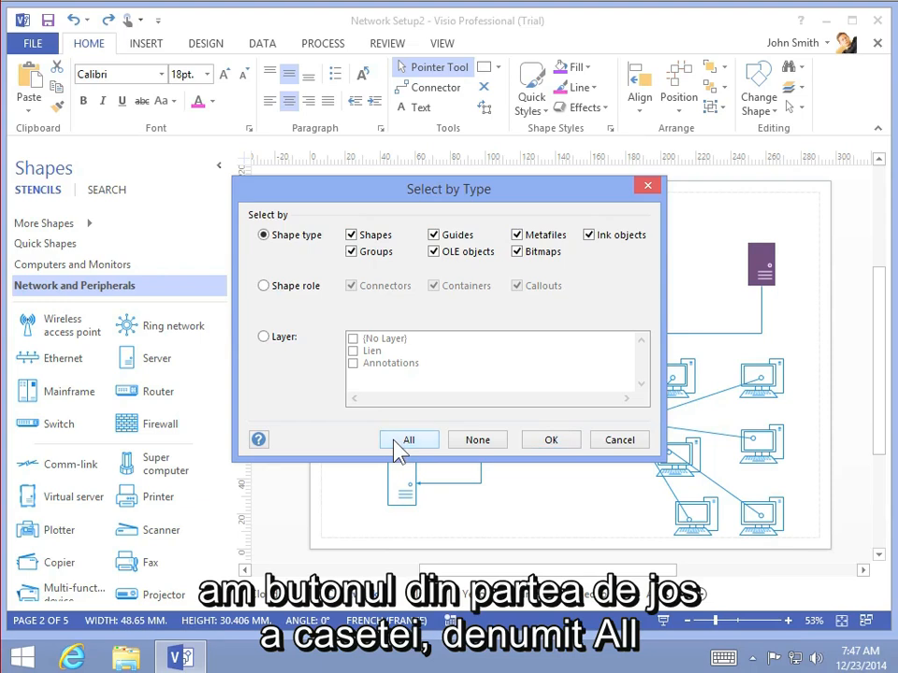
{"action": "left_click", "coordinate": [566, 438]}
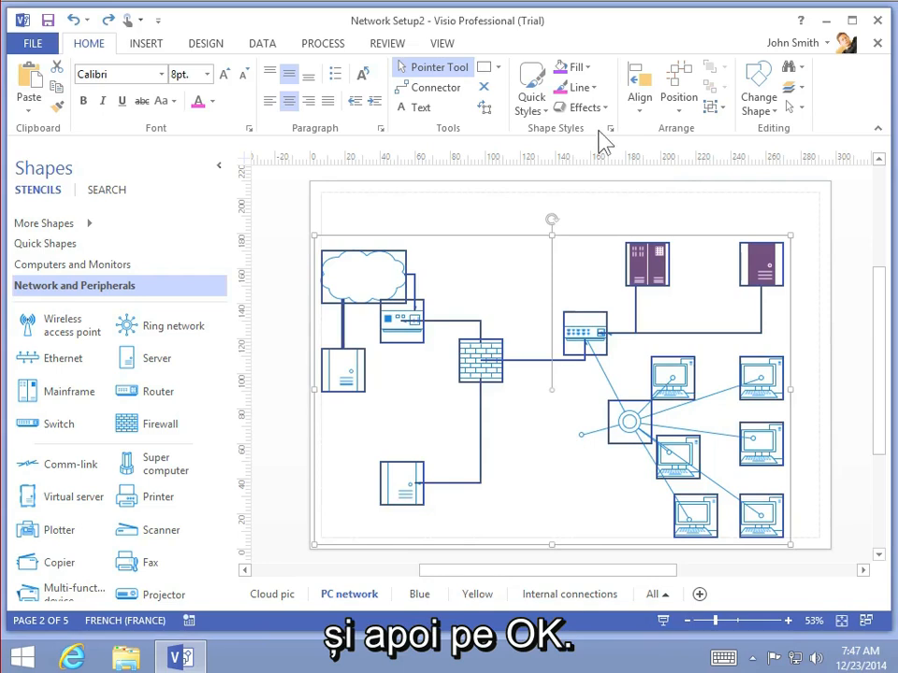
{"action": "left_click", "coordinate": [537, 89]}
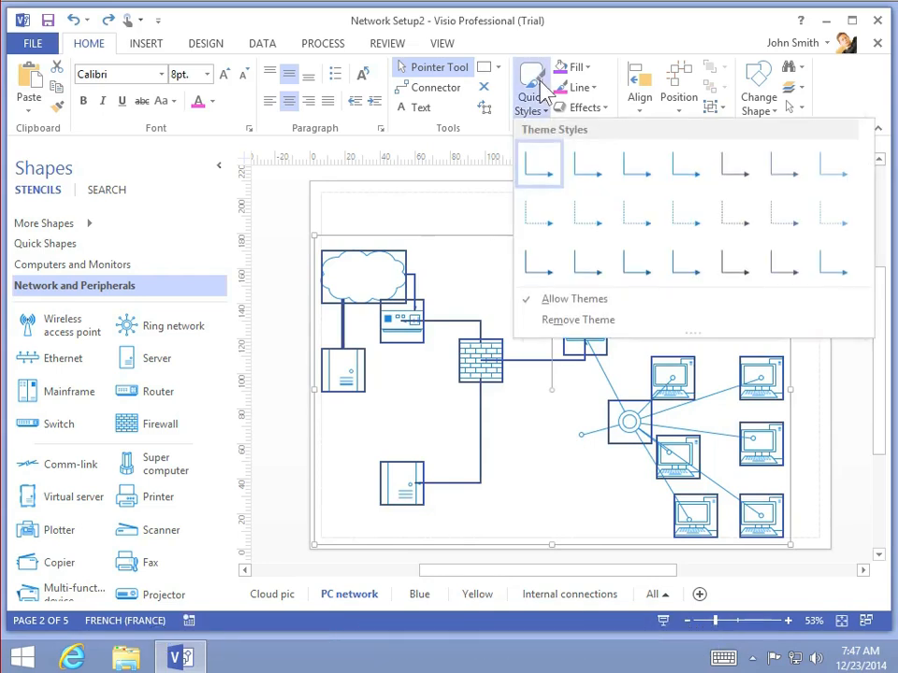
{"action": "left_click", "coordinate": [583, 178]}
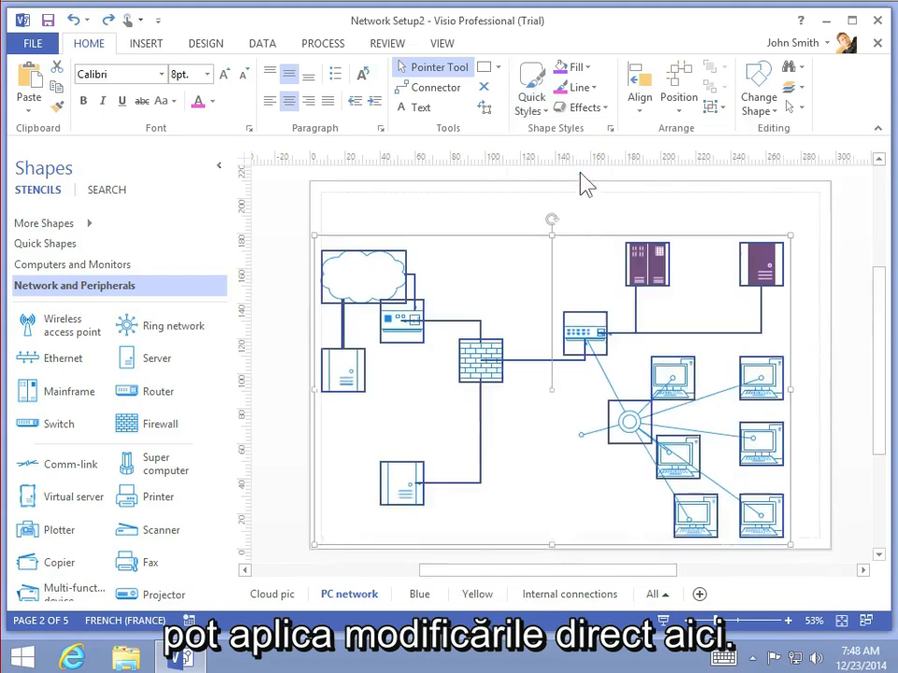
{"action": "left_click", "coordinate": [579, 497]}
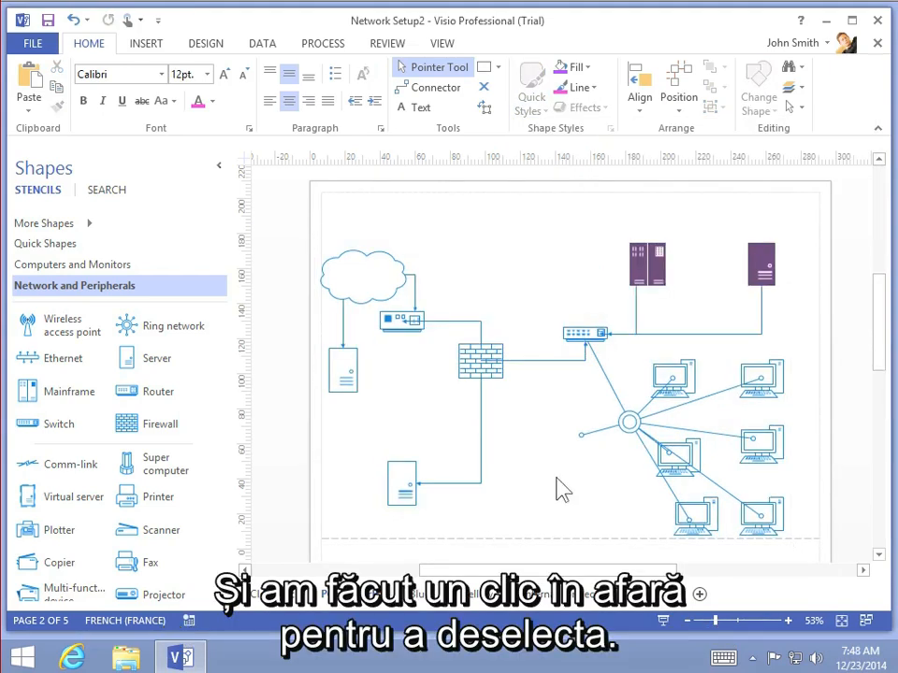